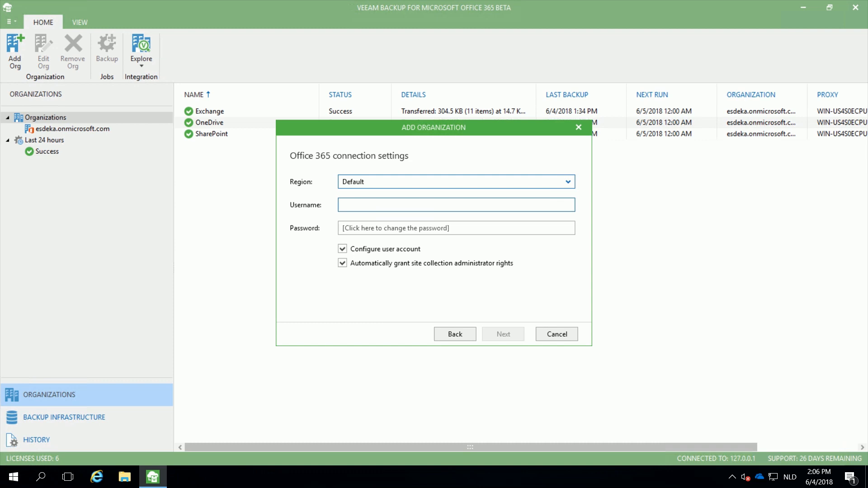
# - Leave the Region at Default and cancel the Add Organization dialog
pyautogui.click(568, 181)
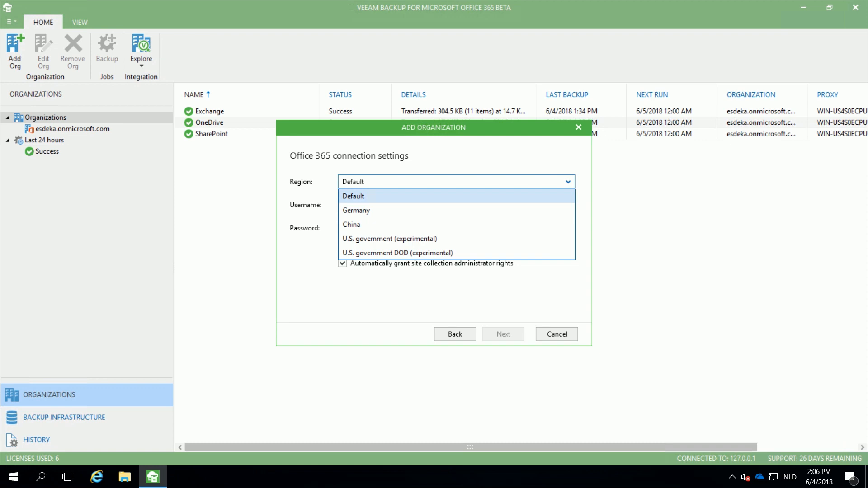
pyautogui.click(457, 196)
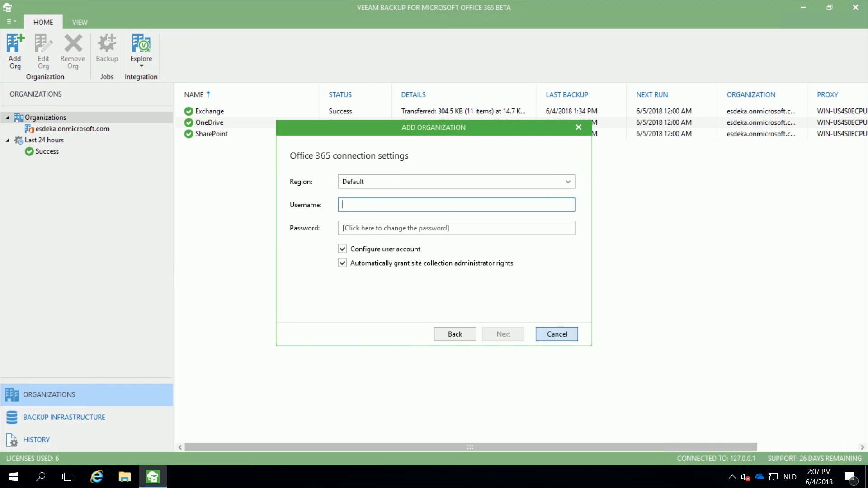
pyautogui.click(557, 334)
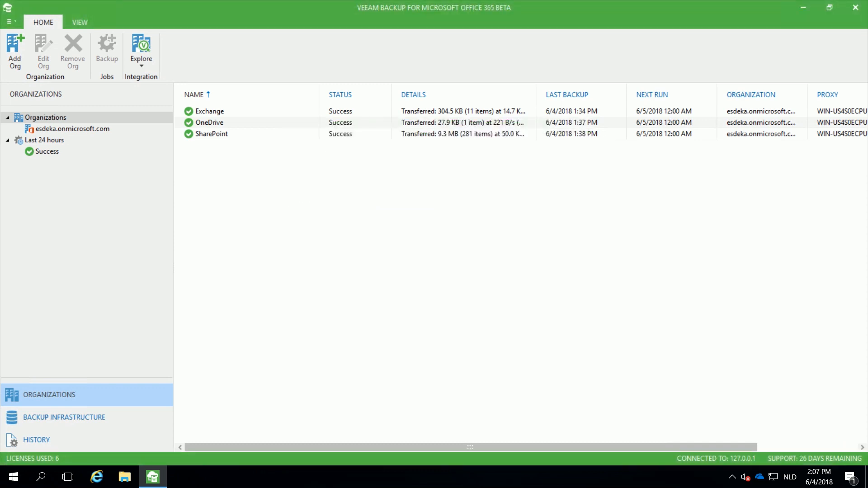
# - Start a backup job for the organization with name and description 'Office 365 Backup'
pyautogui.click(72, 129)
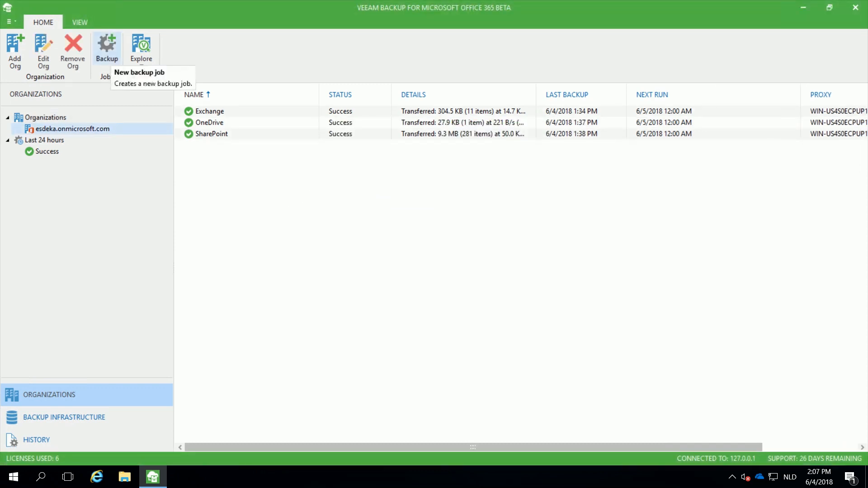
pyautogui.click(106, 49)
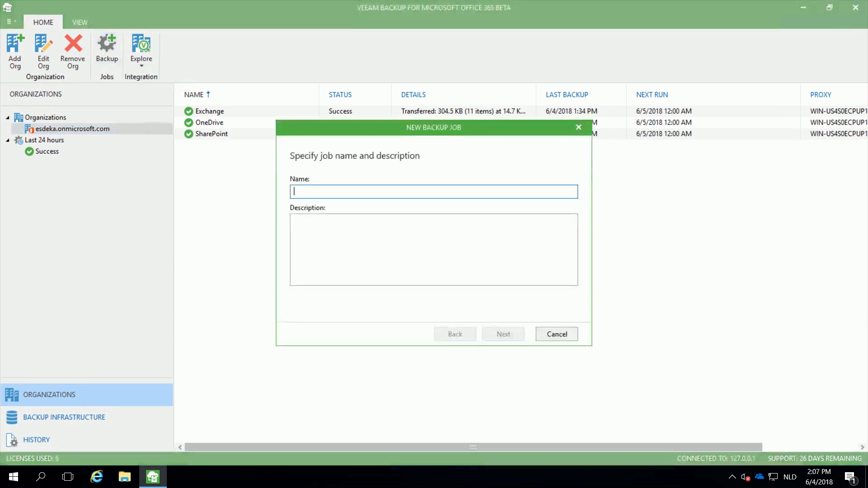
pyautogui.write('Office 365 Backup')
pyautogui.click(434, 249)
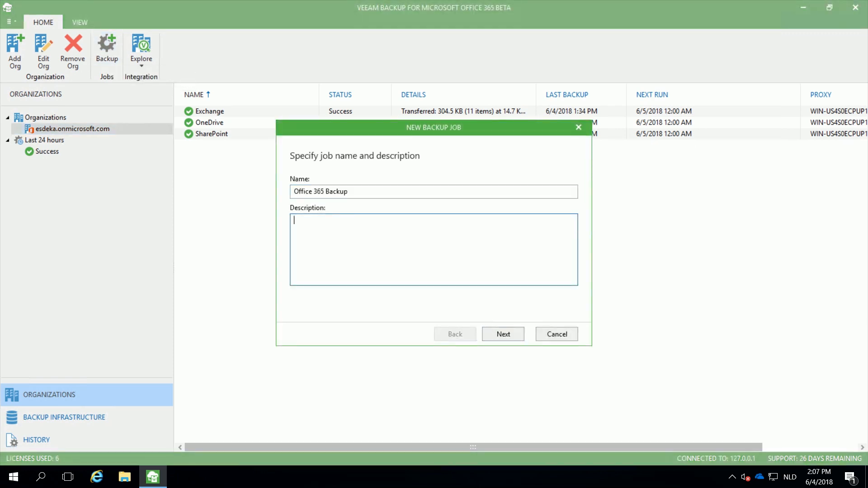
pyautogui.write('Office 365 Backup')
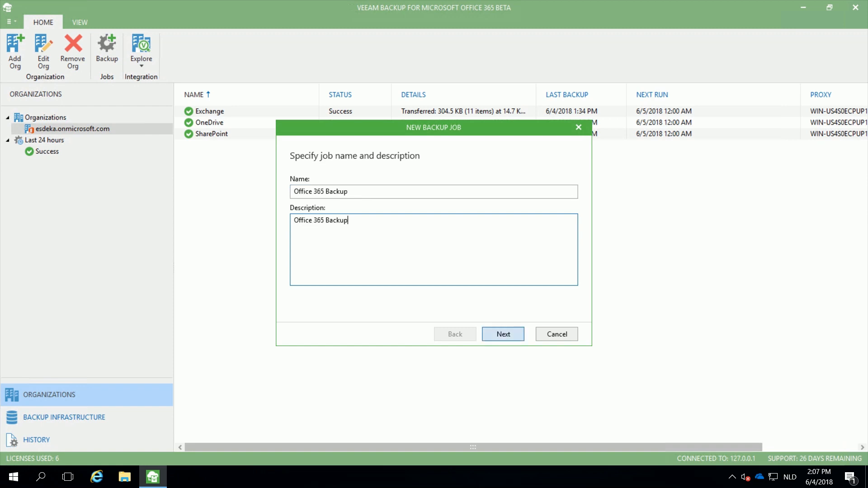
pyautogui.click(504, 334)
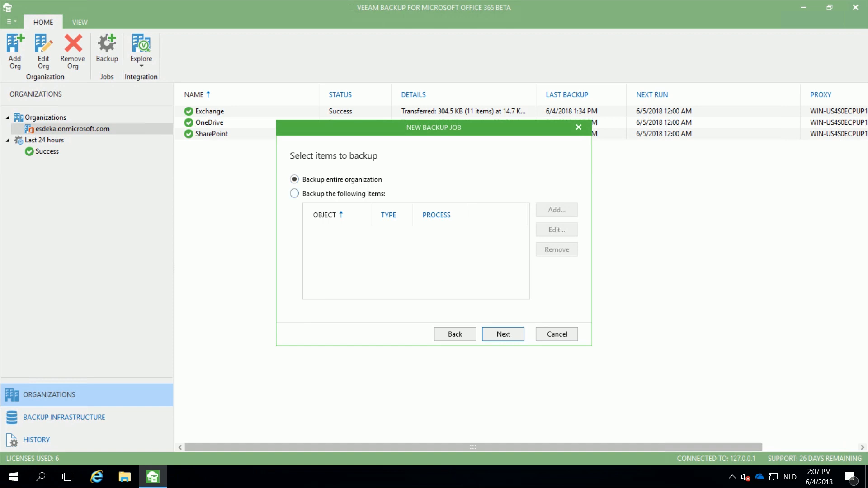
# - Add the Office 365 organization as a specific backup item and edit its processing options
pyautogui.click(295, 193)
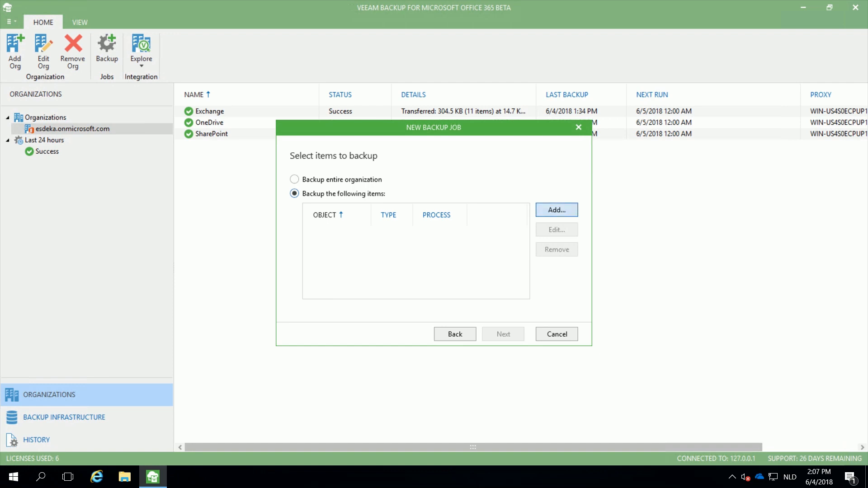
pyautogui.click(556, 210)
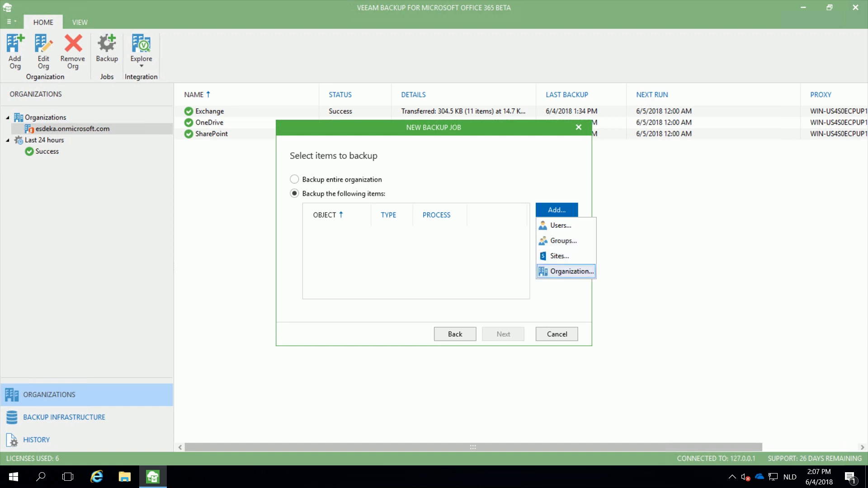
pyautogui.click(566, 271)
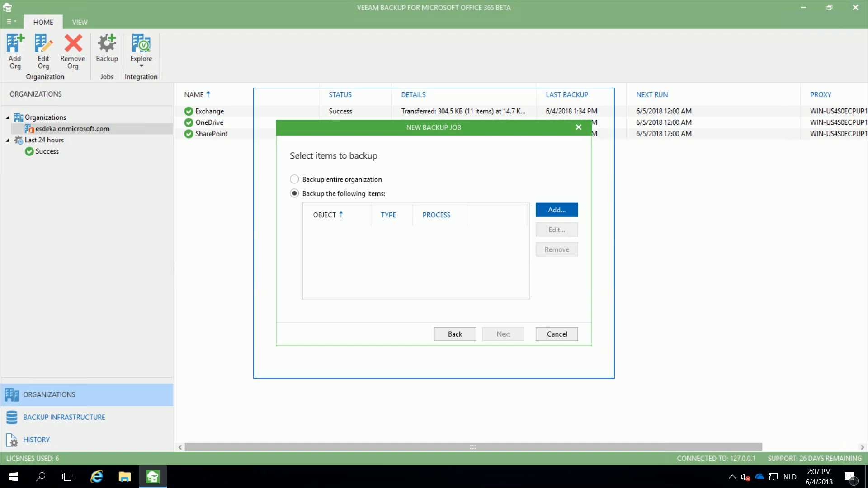
pyautogui.click(275, 157)
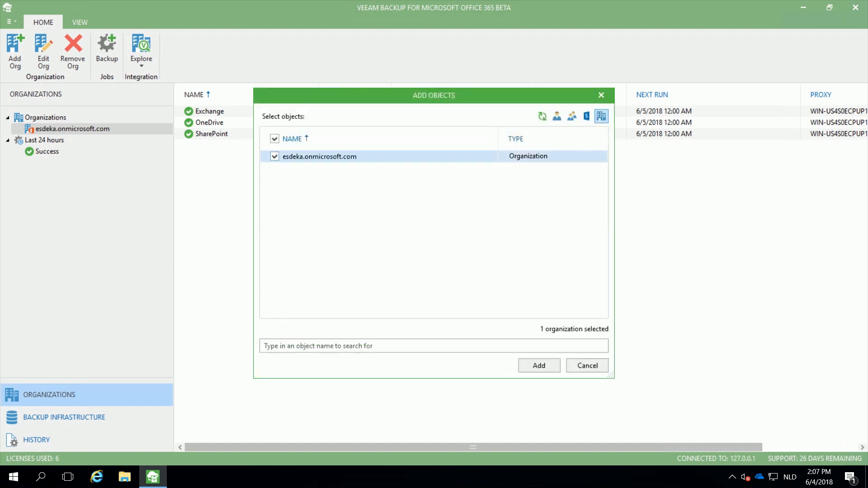
pyautogui.click(539, 365)
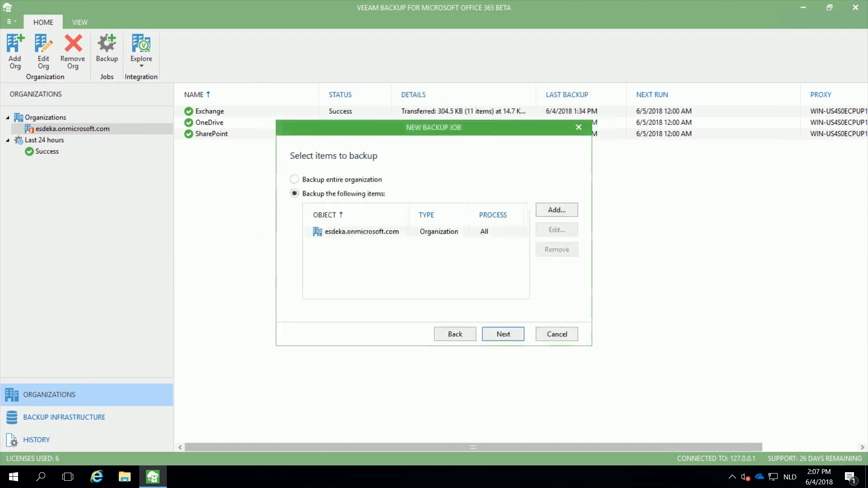
pyautogui.click(362, 231)
pyautogui.click(557, 230)
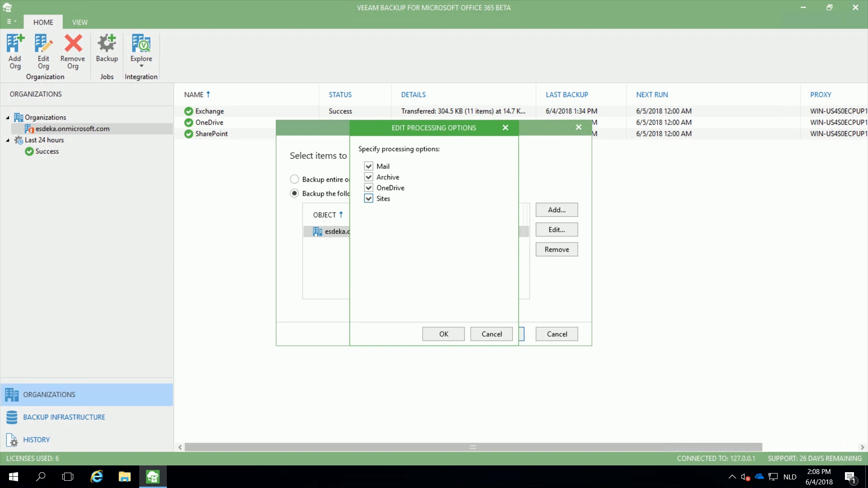
# - Untick Archive and Mail so the organization backs up OneDrive only, then continue
pyautogui.click(369, 177)
pyautogui.click(369, 166)
pyautogui.click(444, 334)
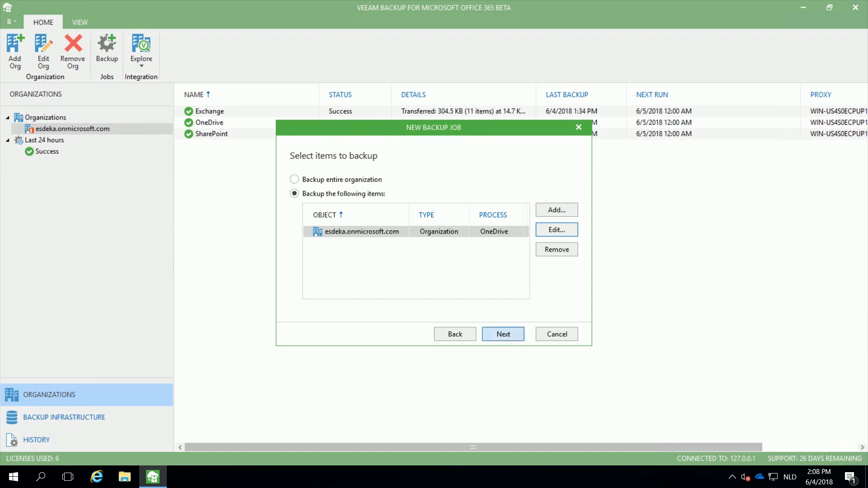
pyautogui.click(503, 334)
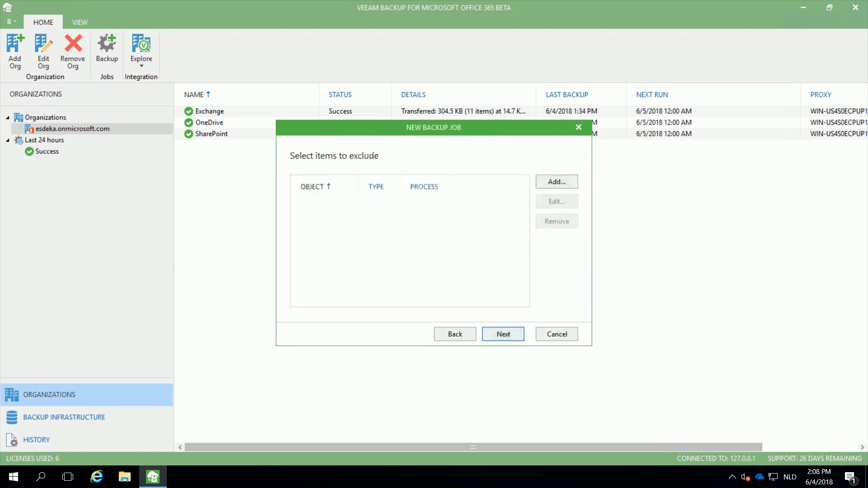
# - Skip exclusions and target the Repo backup repository, reaching the schedule settings
pyautogui.click(556, 181)
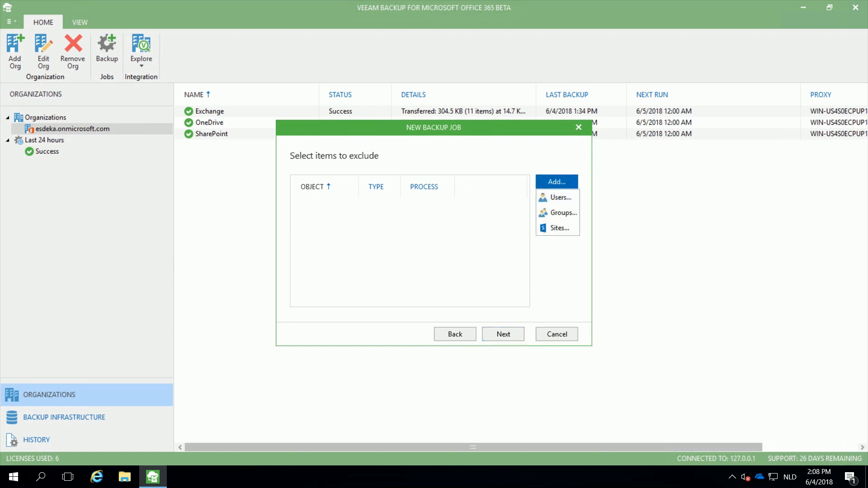
pyautogui.click(503, 334)
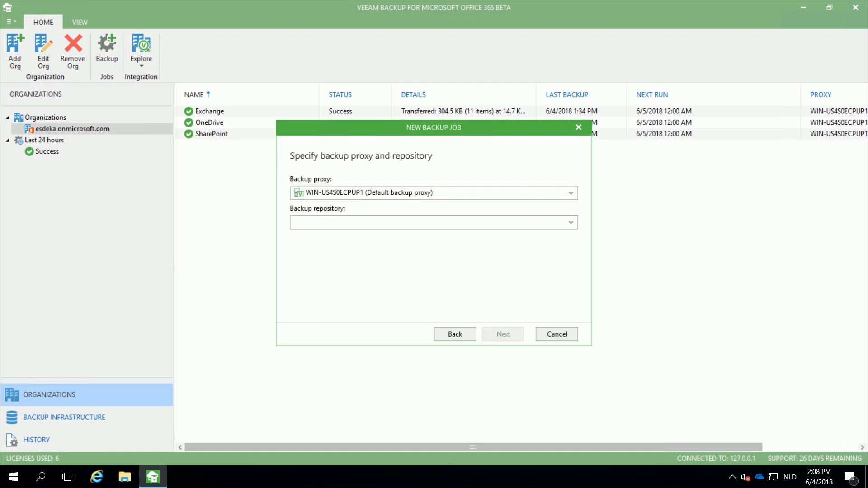
pyautogui.click(571, 223)
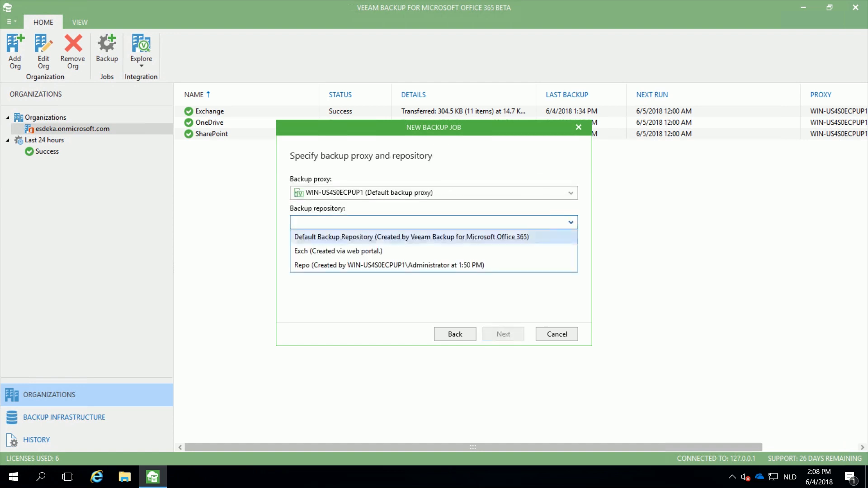
pyautogui.click(388, 265)
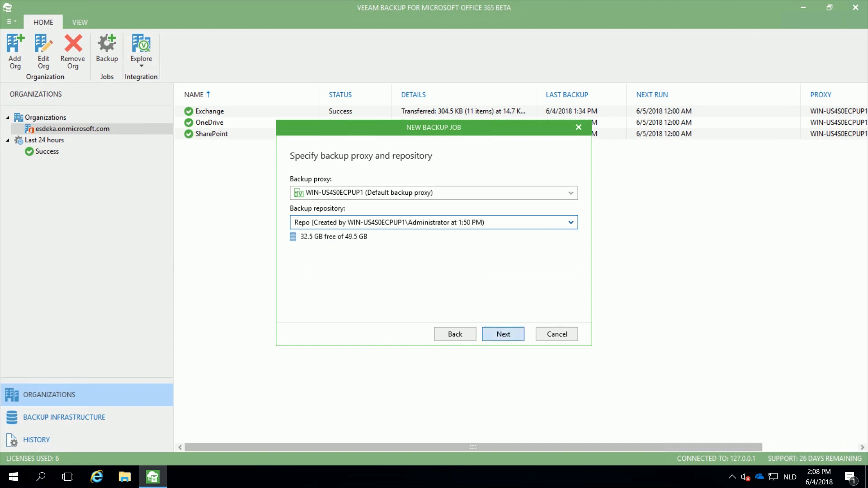
pyautogui.click(503, 335)
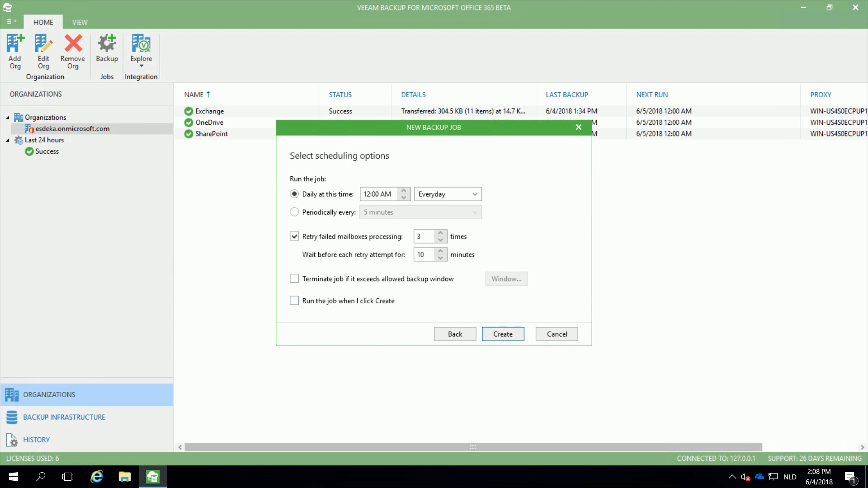
# - Finish creating the Office 365 Backup job and show the Explore options
pyautogui.click(503, 334)
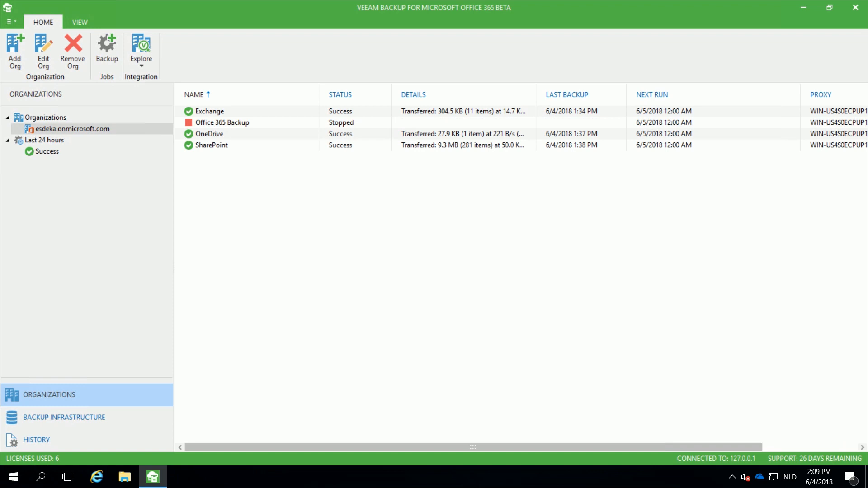
pyautogui.click(141, 52)
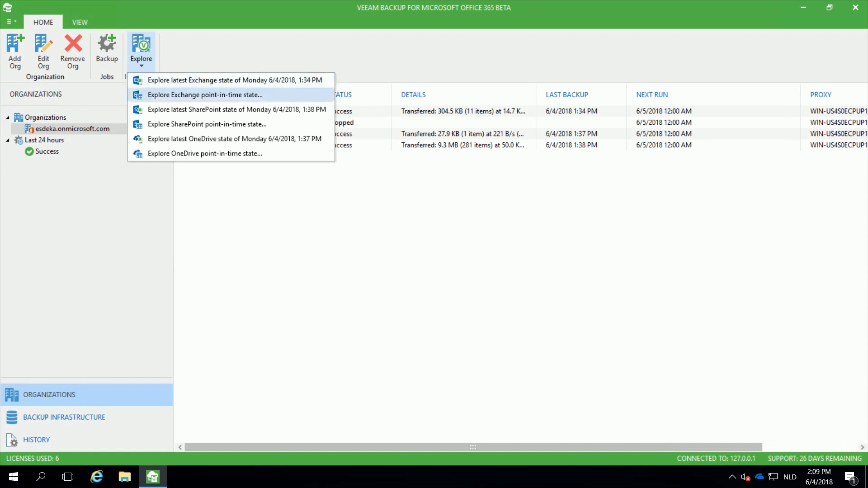
# - Explore the Exchange backup at the May 28, 2018 point in time
pyautogui.click(180, 96)
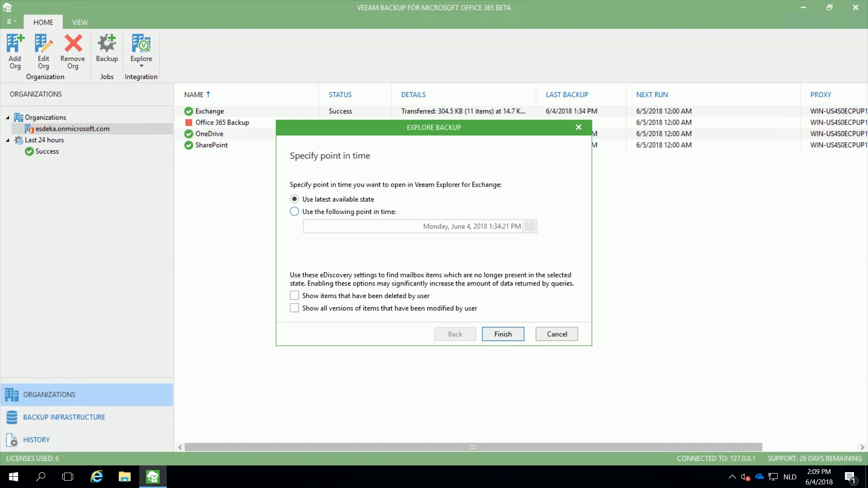
pyautogui.click(295, 212)
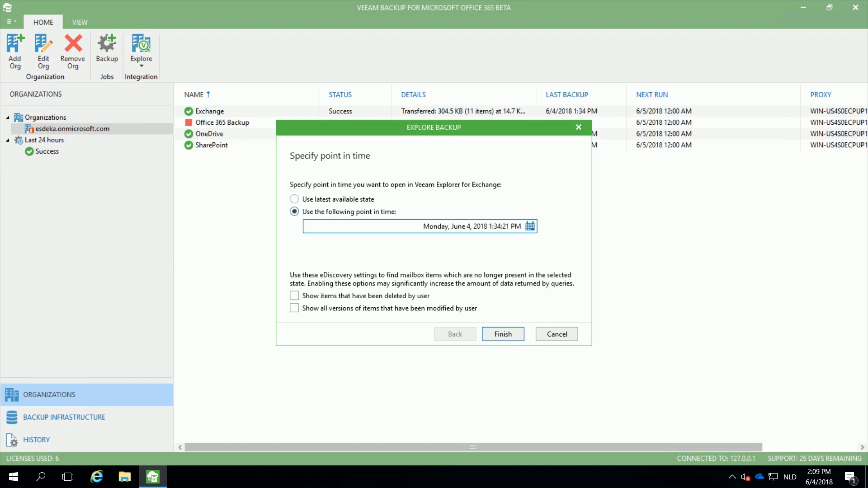
pyautogui.click(530, 226)
pyautogui.click(446, 244)
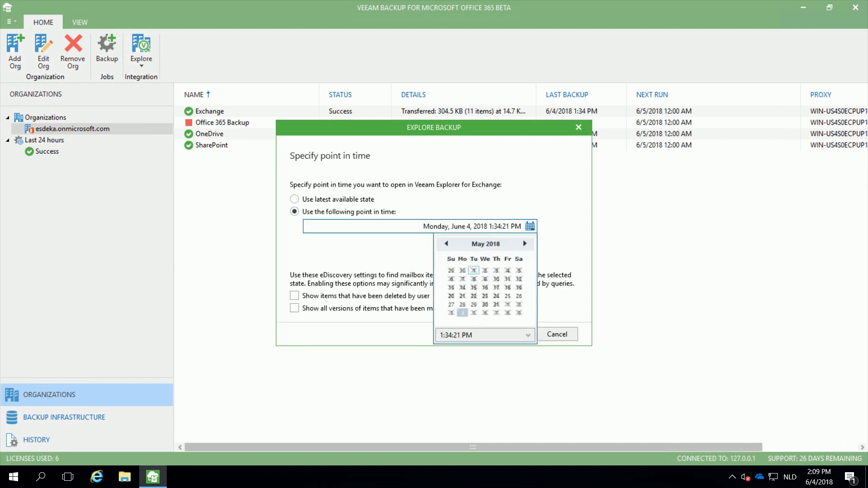
pyautogui.click(462, 305)
pyautogui.click(530, 226)
pyautogui.click(503, 335)
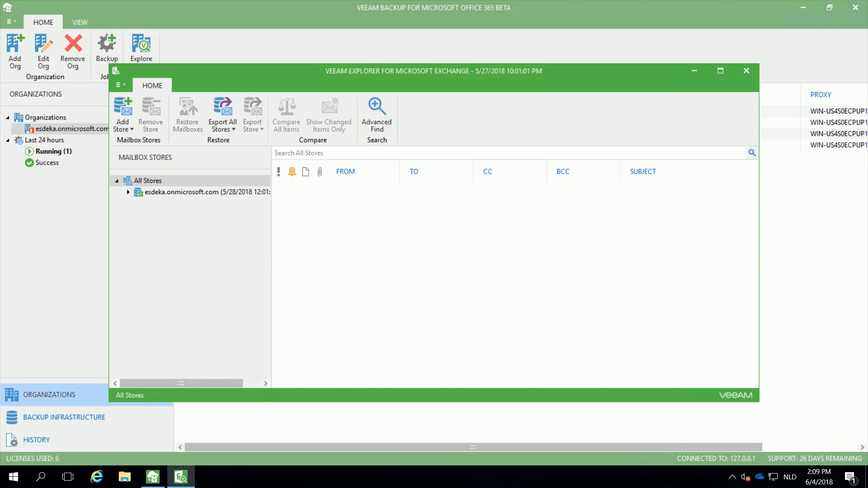
# - Expand the organization's mailboxes and select the Spam Box mailbox
pyautogui.click(128, 192)
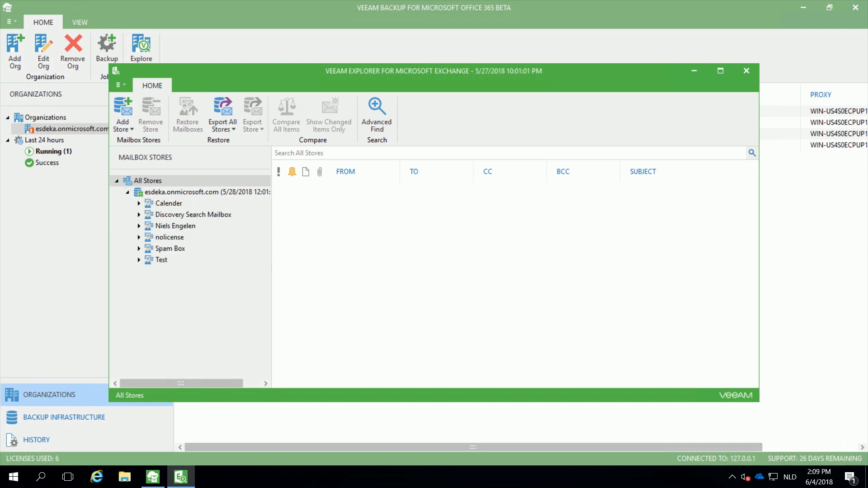
pyautogui.click(139, 225)
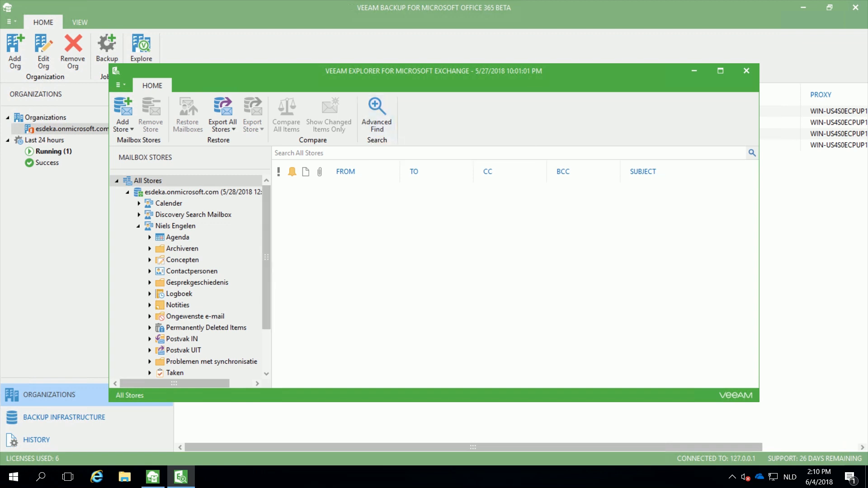
pyautogui.click(139, 226)
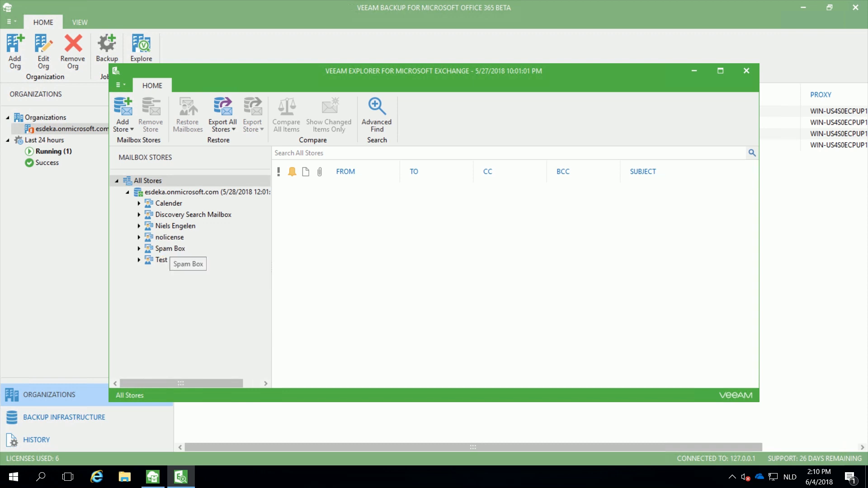
pyautogui.click(170, 249)
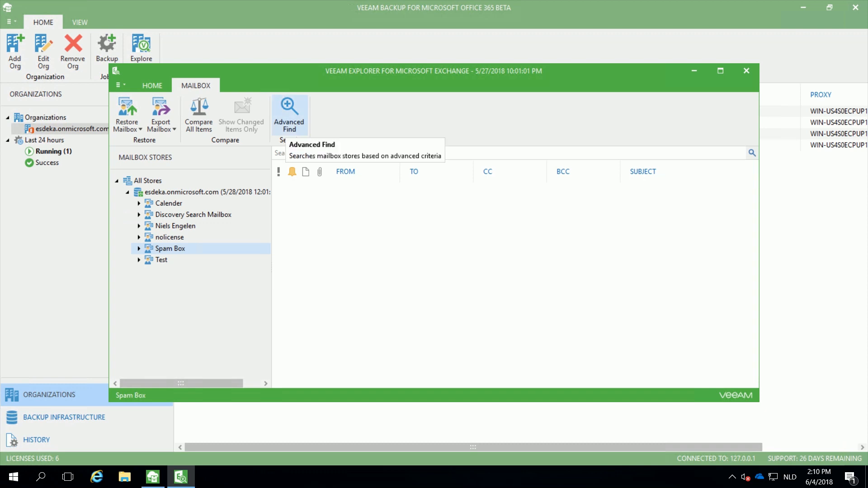
# - In Advanced Find, add the criterion Subject contains 'Veeam'
pyautogui.click(290, 113)
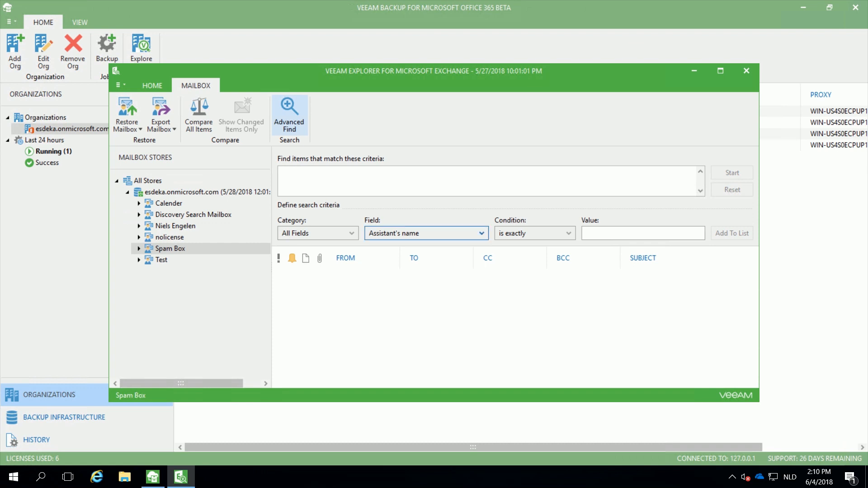
pyautogui.click(425, 233)
pyautogui.scroll(-2, 407, 261)
pyautogui.scroll(-1, 425, 297)
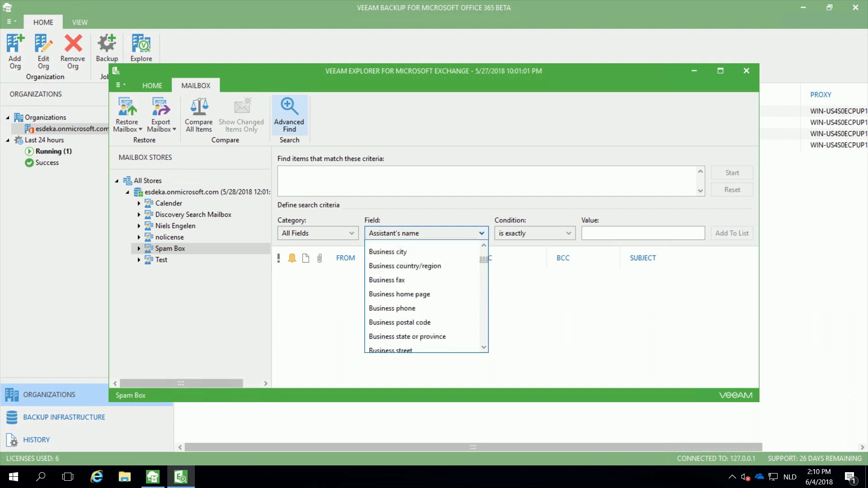
pyautogui.scroll(-10, 426, 297)
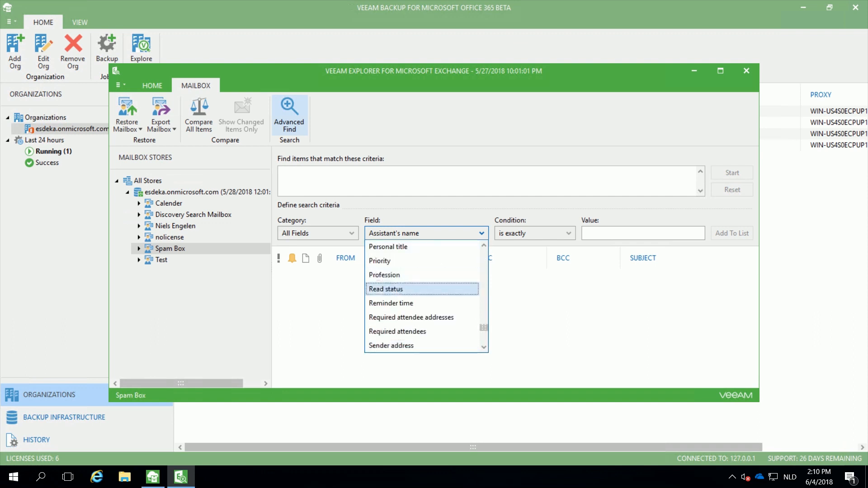
pyautogui.scroll(-2, 425, 296)
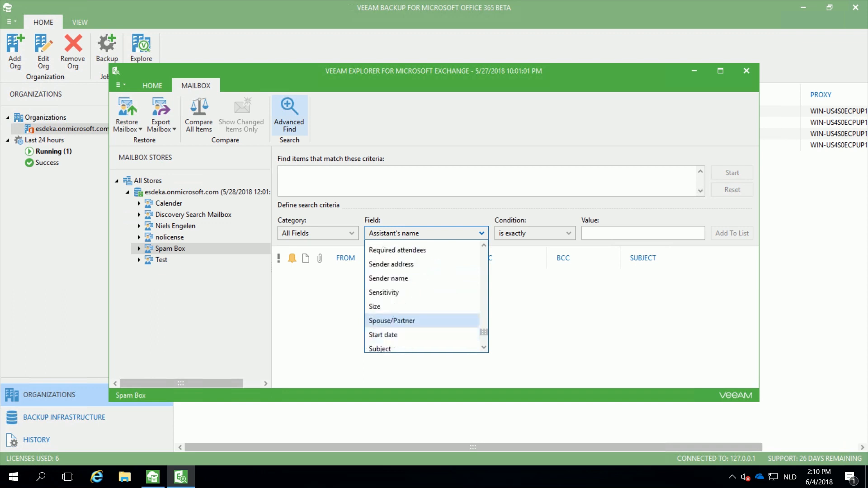
pyautogui.click(389, 319)
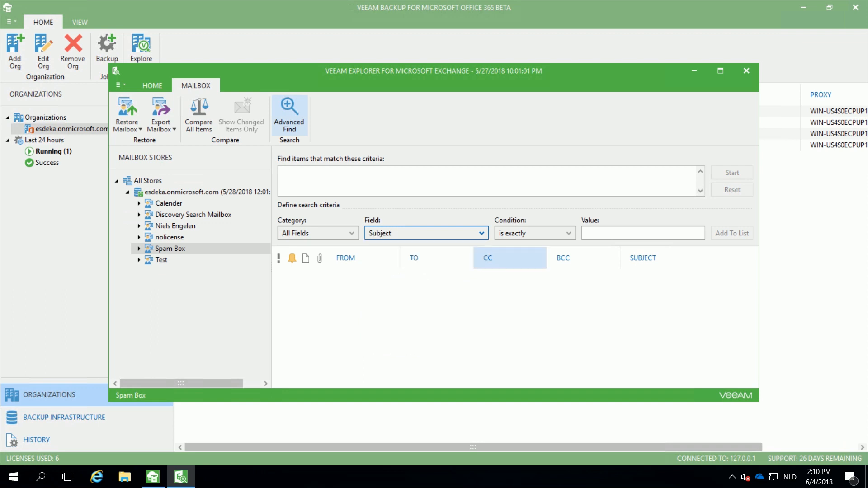
pyautogui.click(533, 233)
pyautogui.click(513, 304)
pyautogui.click(633, 233)
pyautogui.write('Veeam')
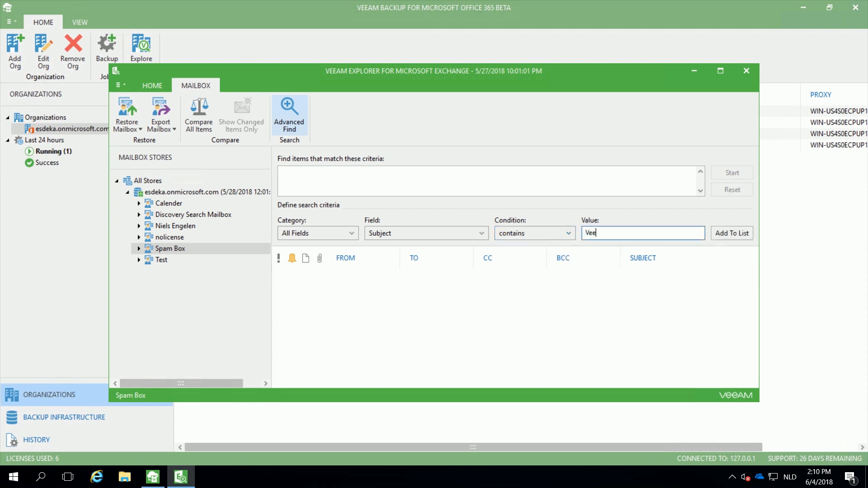
pyautogui.press('Return')
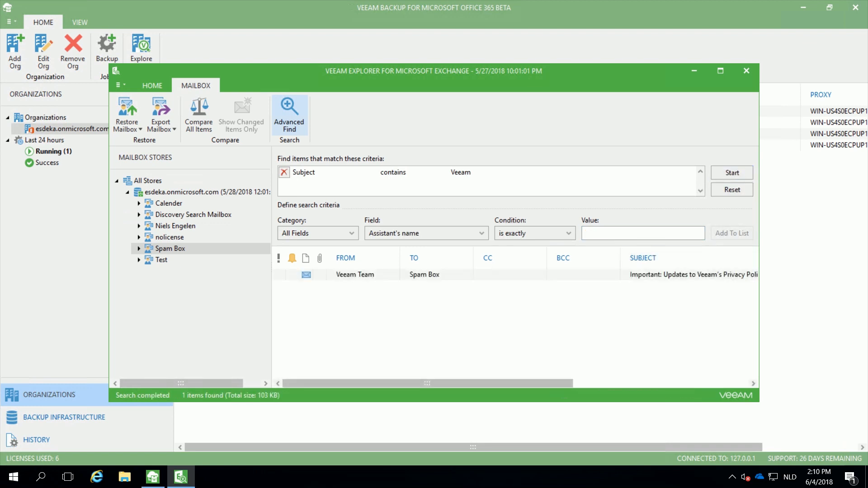
pyautogui.doubleClick(355, 274)
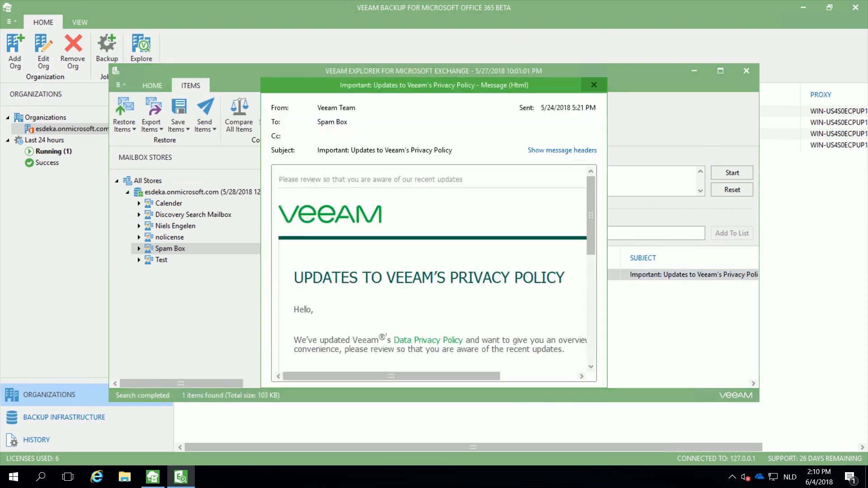
pyautogui.click(594, 85)
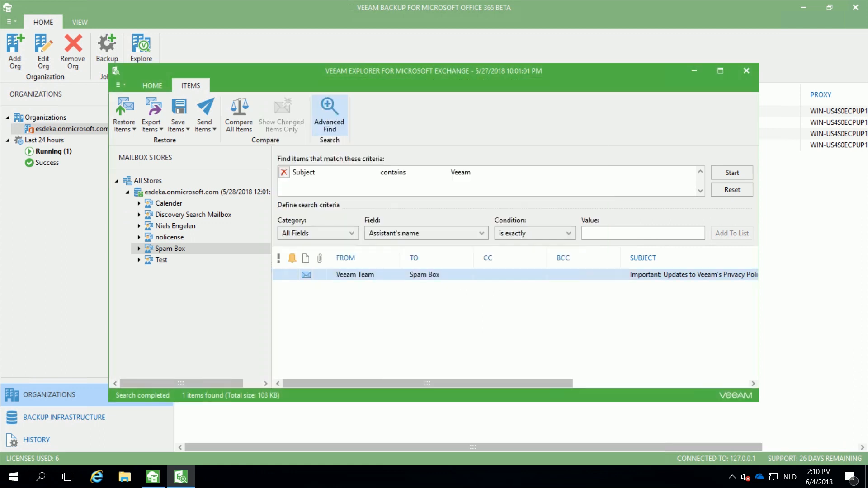
pyautogui.rightClick(362, 276)
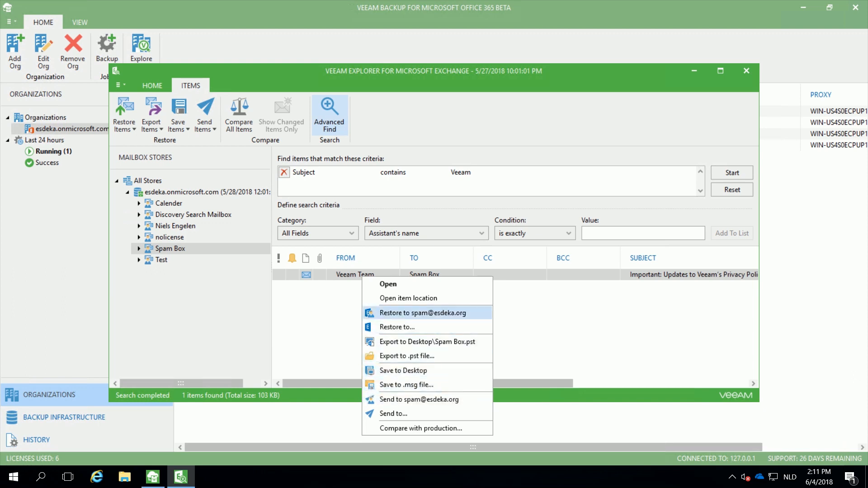
pyautogui.click(546, 312)
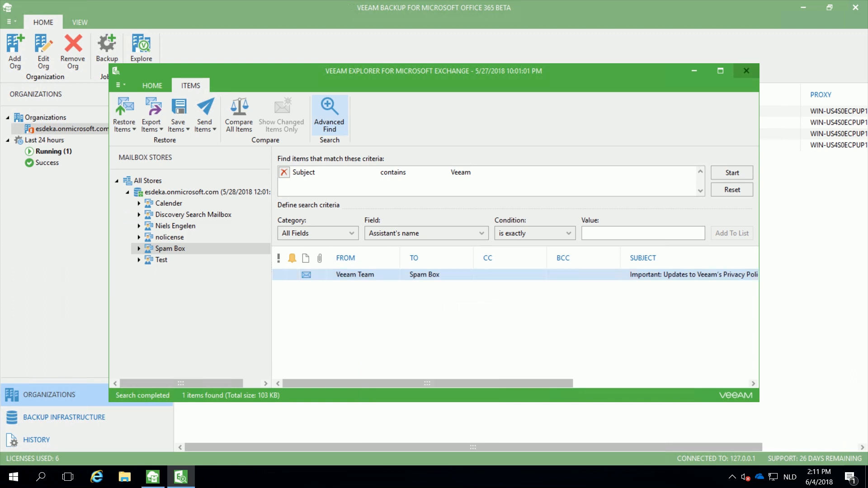
# - Close the Exchange explorer and open the latest SharePoint state from 6/4/2018, 1:38 PM
pyautogui.click(747, 71)
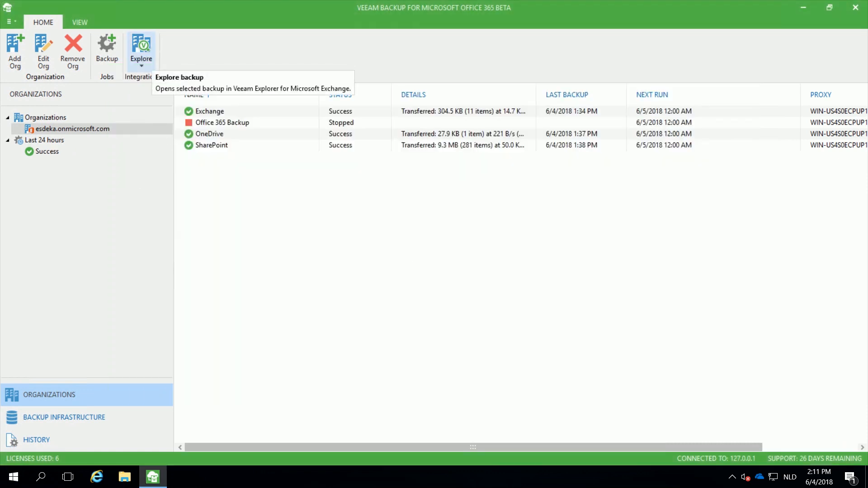
pyautogui.click(141, 64)
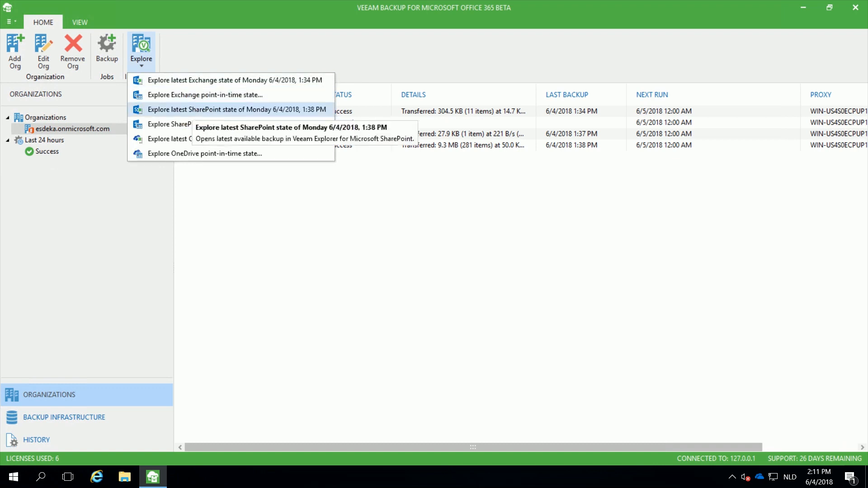
pyautogui.press('Return')
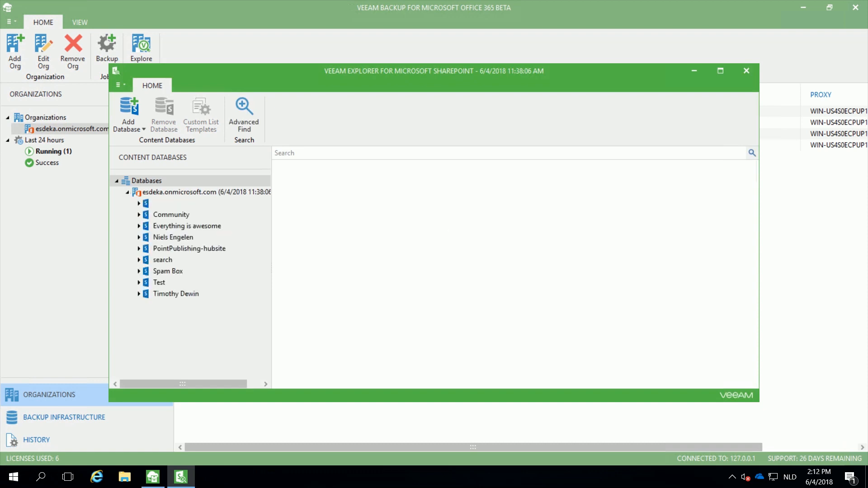
# - Expand the Everything is awesome site and start restoring it with Restore Site
pyautogui.click(187, 226)
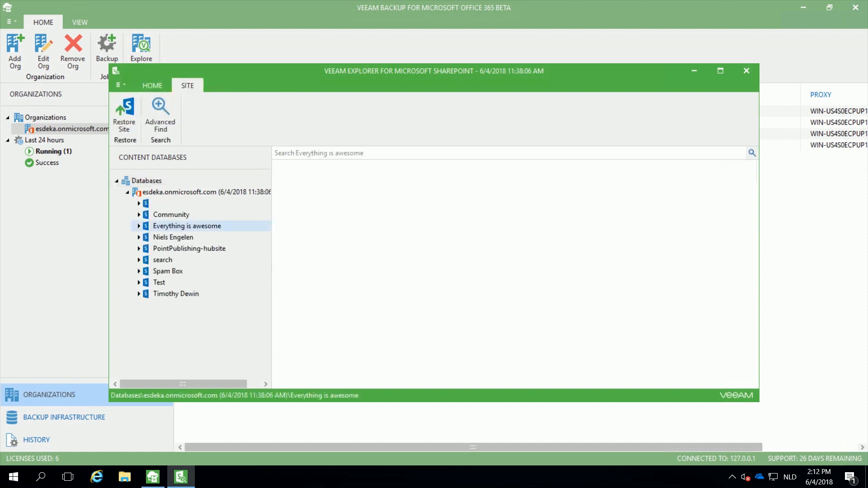
pyautogui.rightClick(193, 226)
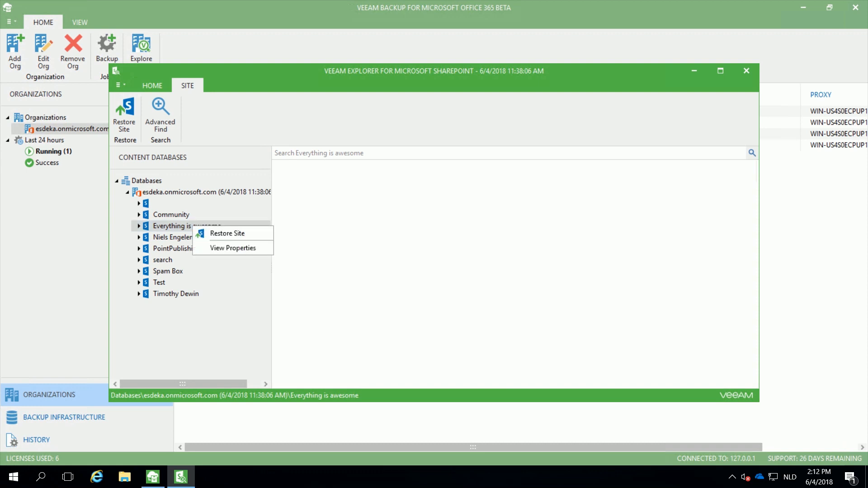
pyautogui.doubleClick(179, 227)
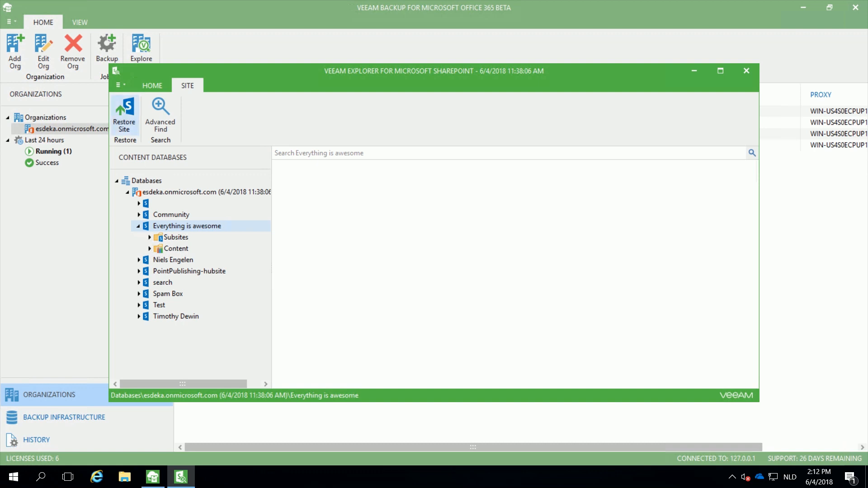
pyautogui.click(124, 114)
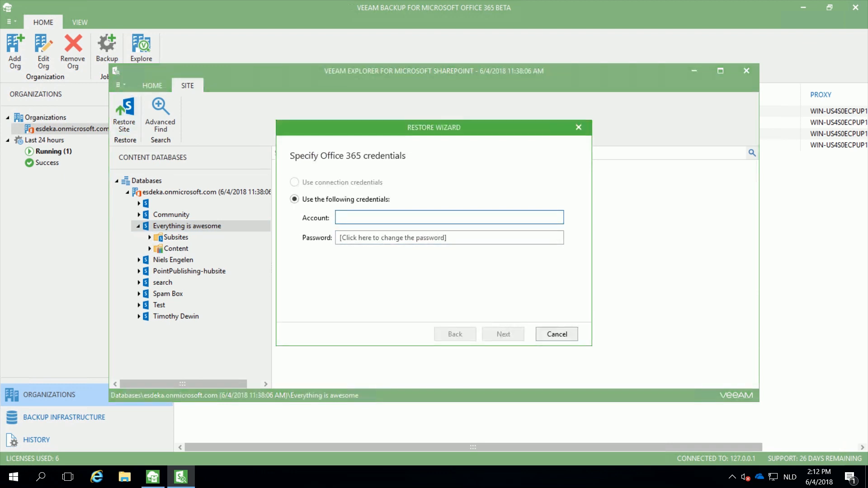
pyautogui.write('niels')
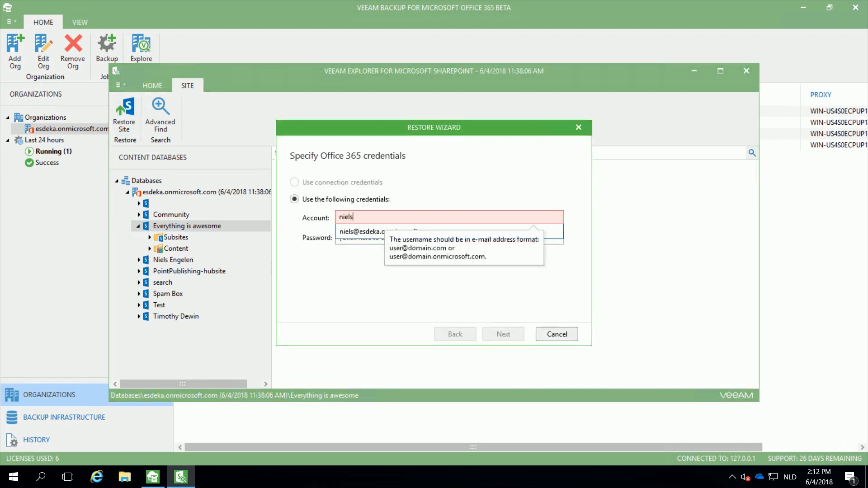
pyautogui.press('Down')
pyautogui.press('Tab')
pyautogui.hotkey('ctrl', 'v')
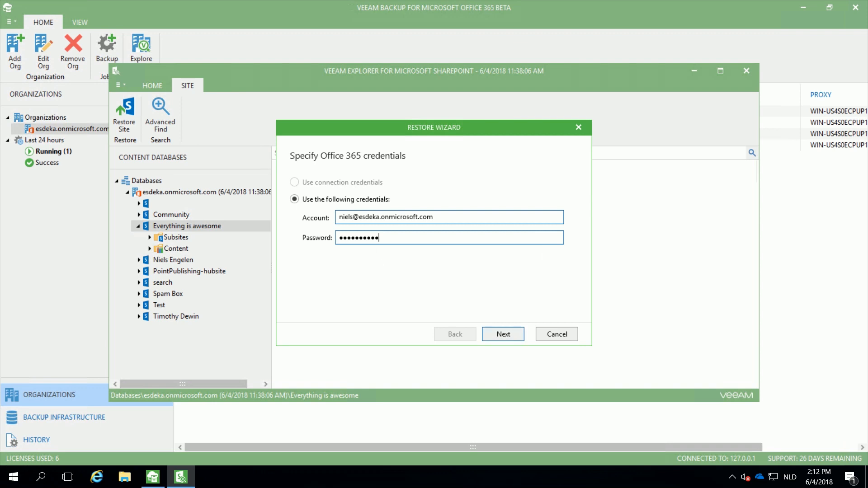
pyautogui.press('Return')
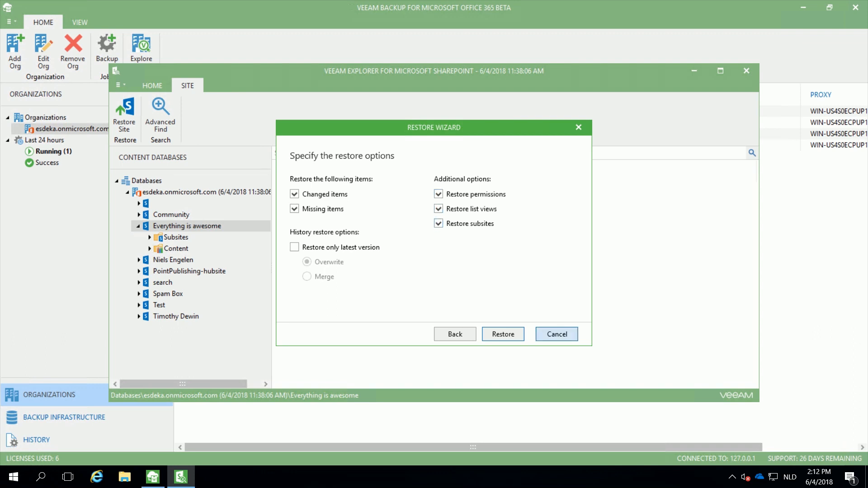
pyautogui.click(556, 335)
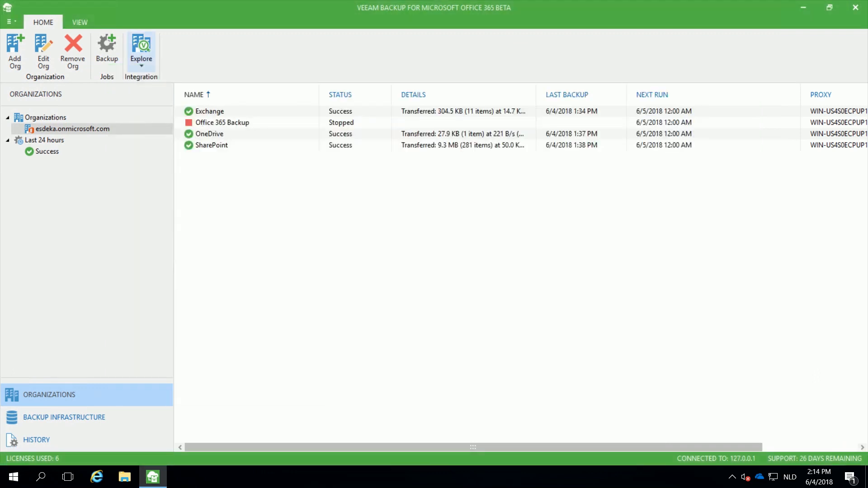
# - Explore the latest OneDrive backup state from Monday 6/4/2018, 1:37 PM
pyautogui.click(141, 52)
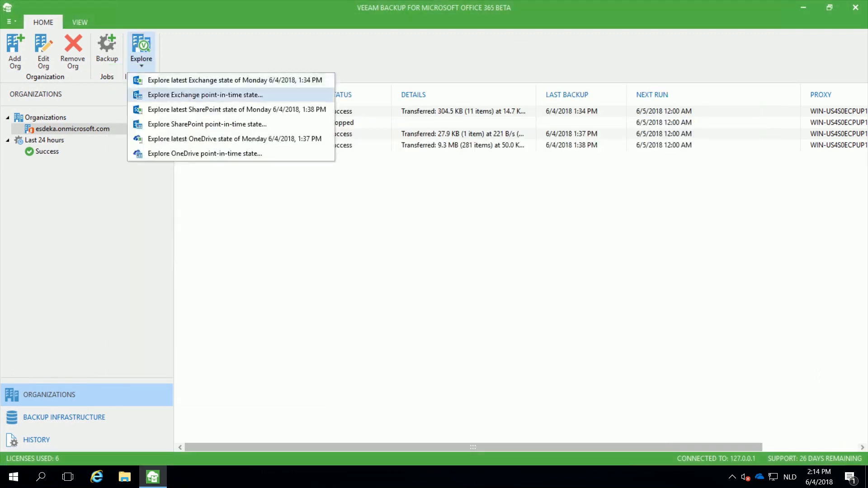
pyautogui.click(204, 140)
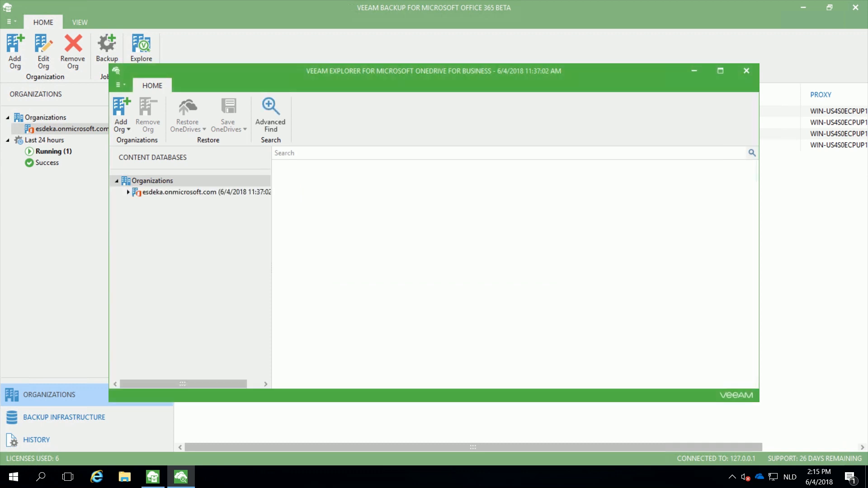
# - Expand the organisation and show the first user's OneDrive folders and files
pyautogui.click(180, 192)
pyautogui.click(128, 192)
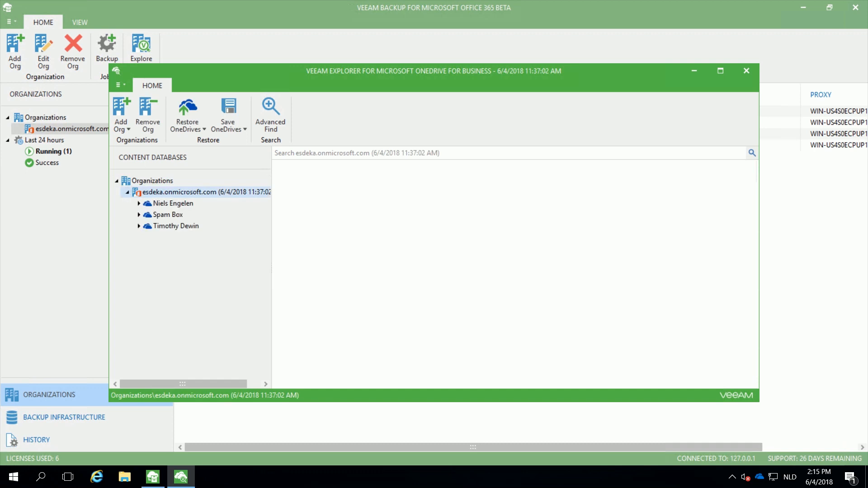
pyautogui.click(168, 203)
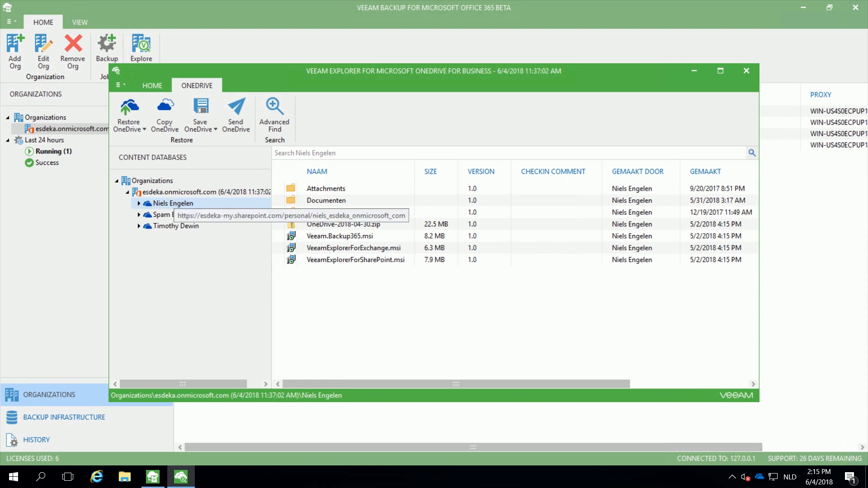
# - Check the Restore OneDrive options without choosing one, then bring up Advanced Find criteria
pyautogui.rightClick(171, 204)
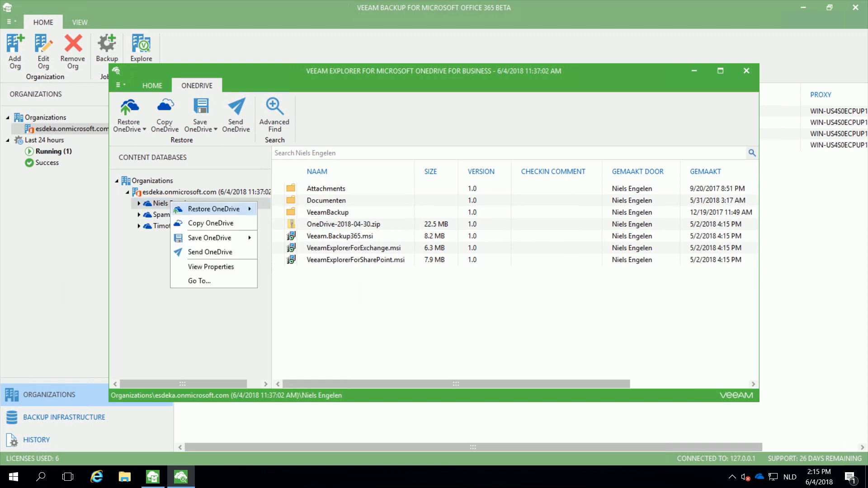
pyautogui.moveTo(174, 207)
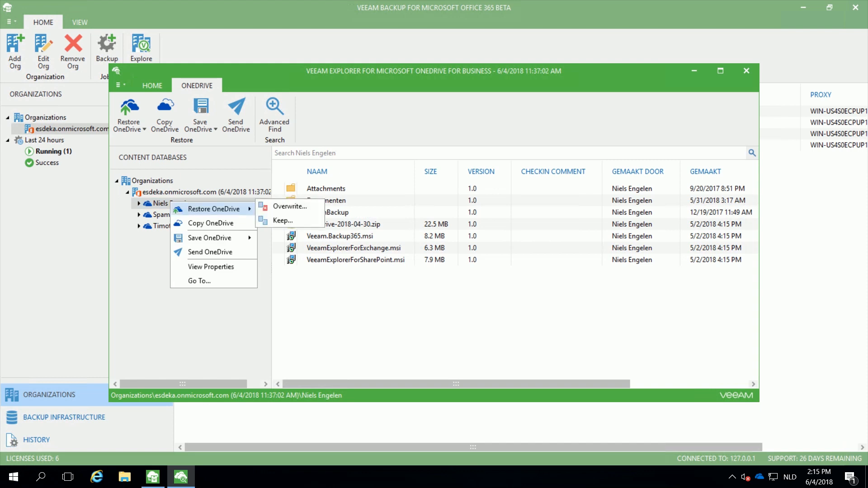
pyautogui.press('Escape')
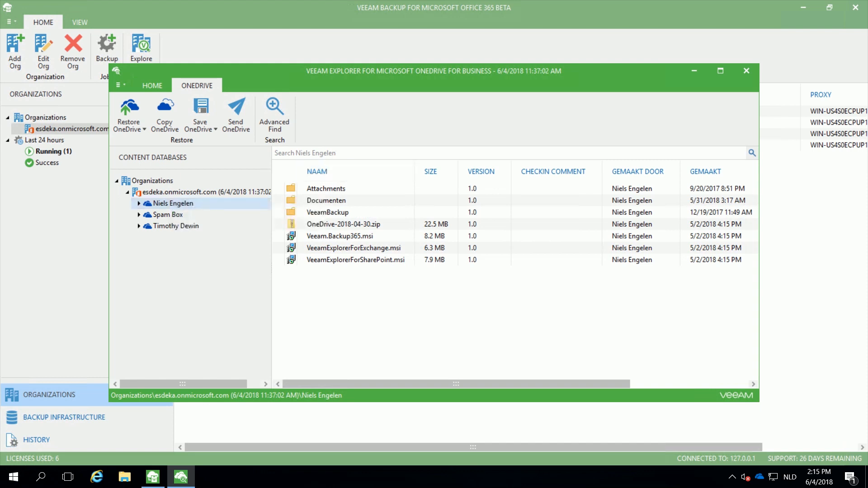
pyautogui.click(275, 113)
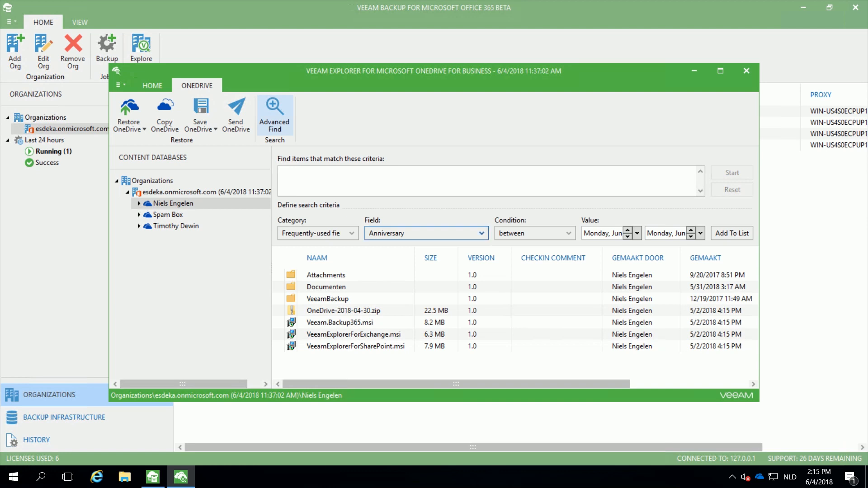
# - Look through the searchable Field options unchanged, then close Veeam Explorer for OneDrive
pyautogui.click(426, 234)
pyautogui.scroll(-2, 422, 277)
pyautogui.scroll(-4, 423, 277)
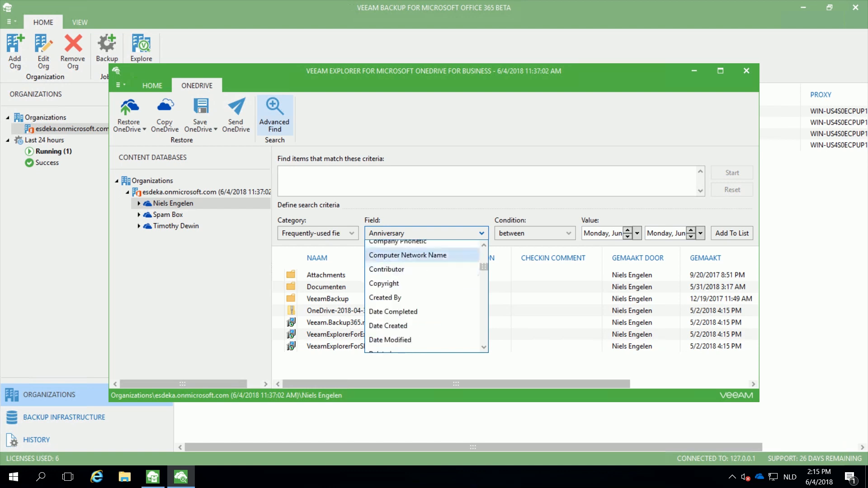
pyautogui.click(425, 233)
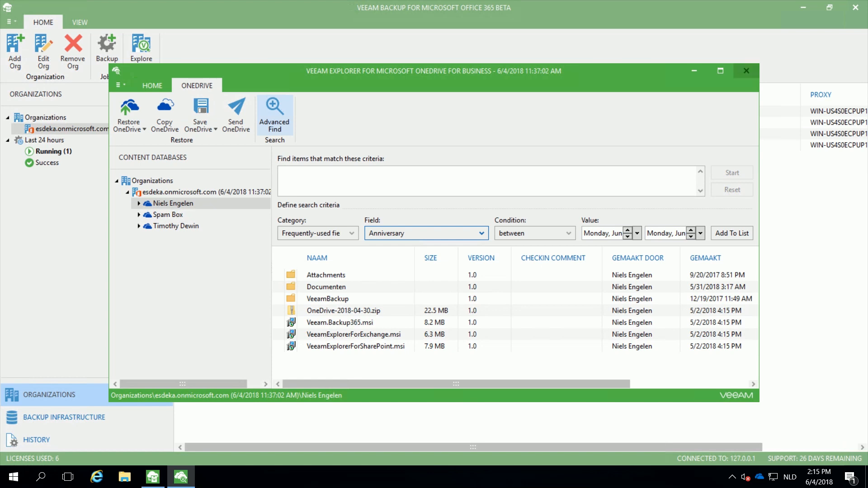
pyautogui.click(747, 71)
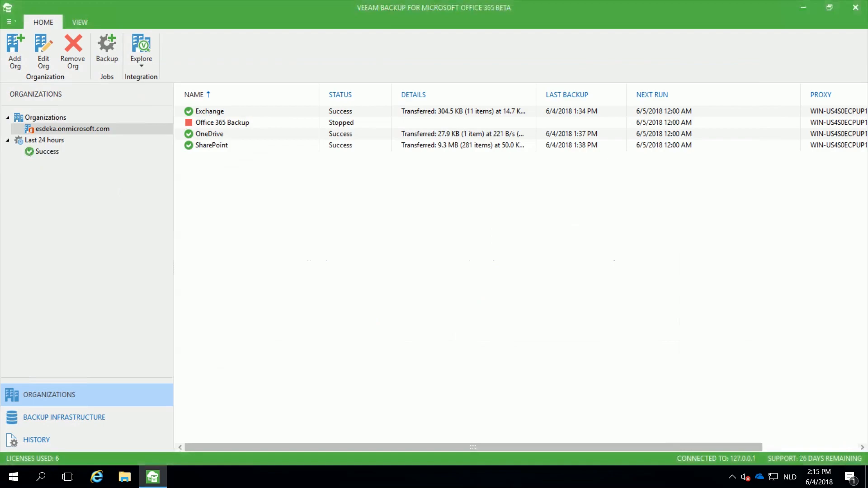